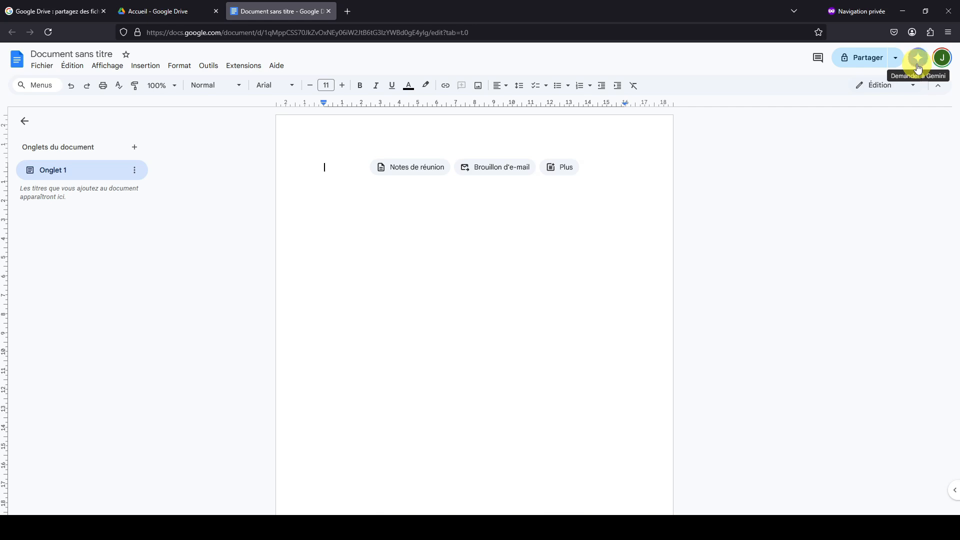
- Open Gemini in the blank document and send the request "peux-tu m'écrire une lettre de démission ?"
click(918, 68)
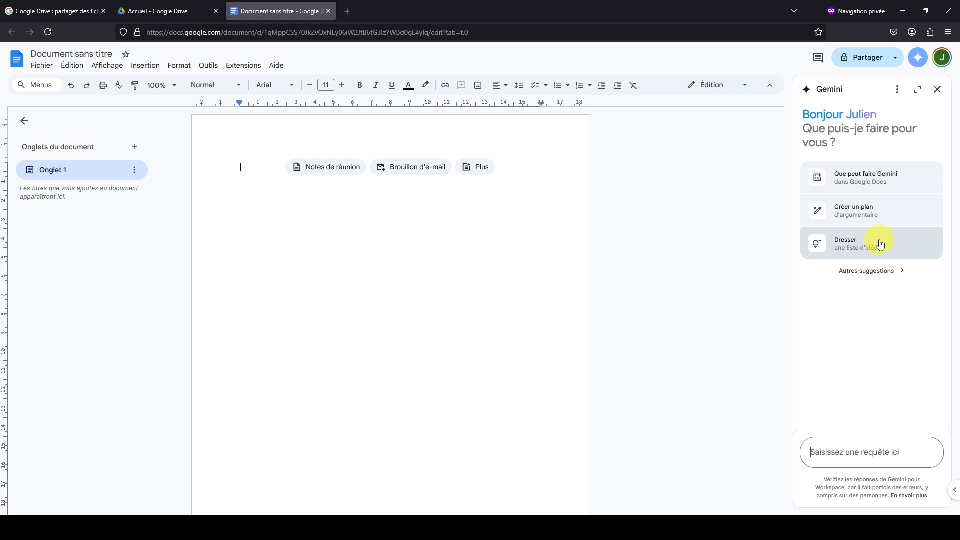
click(877, 272)
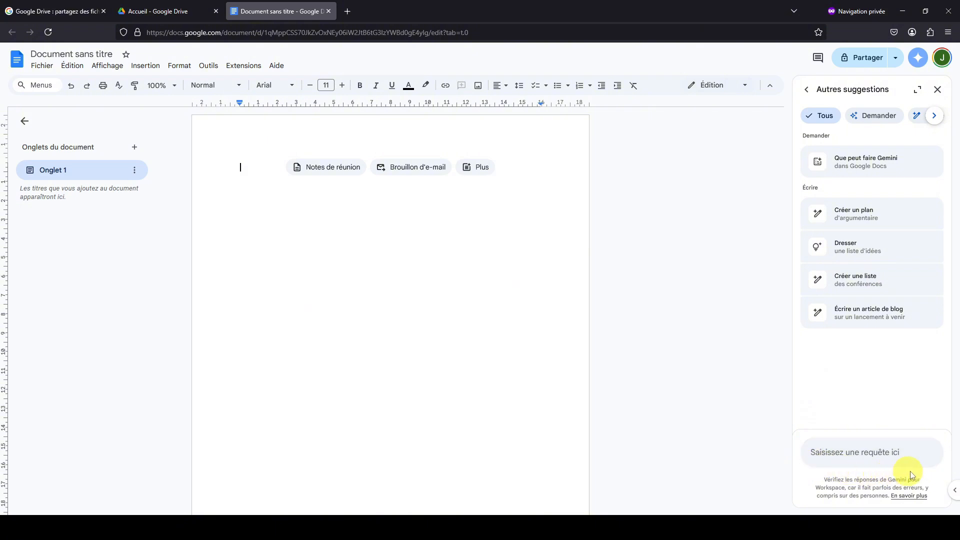
click(831, 453)
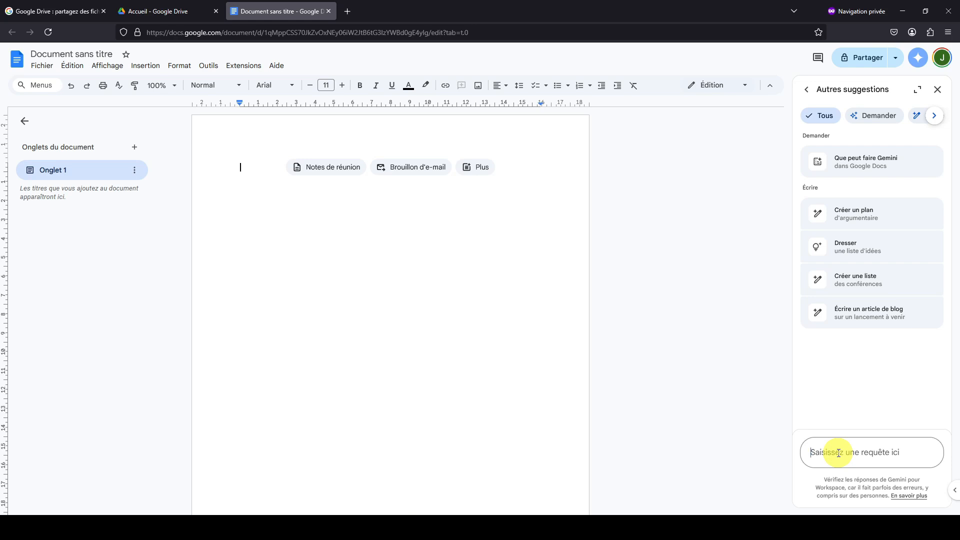
text(peux-tu m'écrire une lettre de démiss)
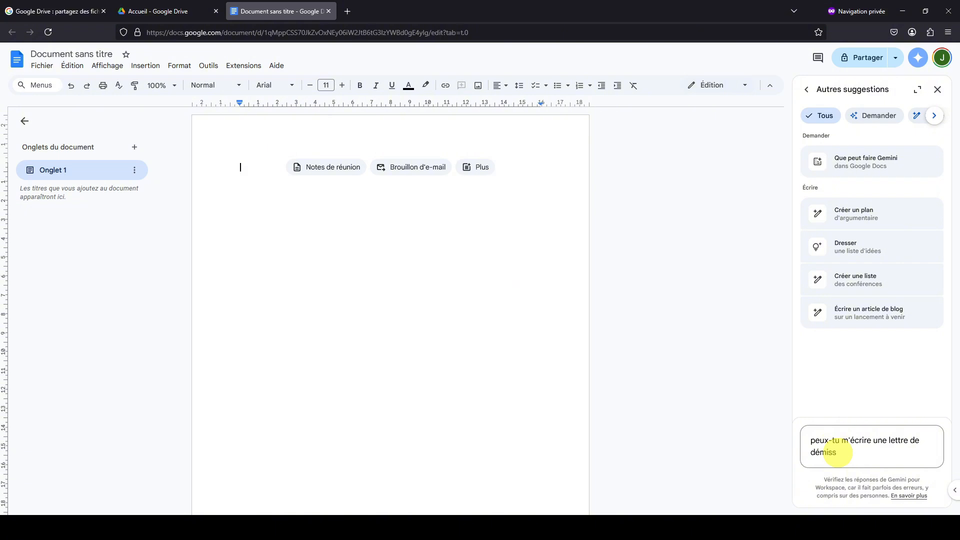
text(ion ?)
key(Return)
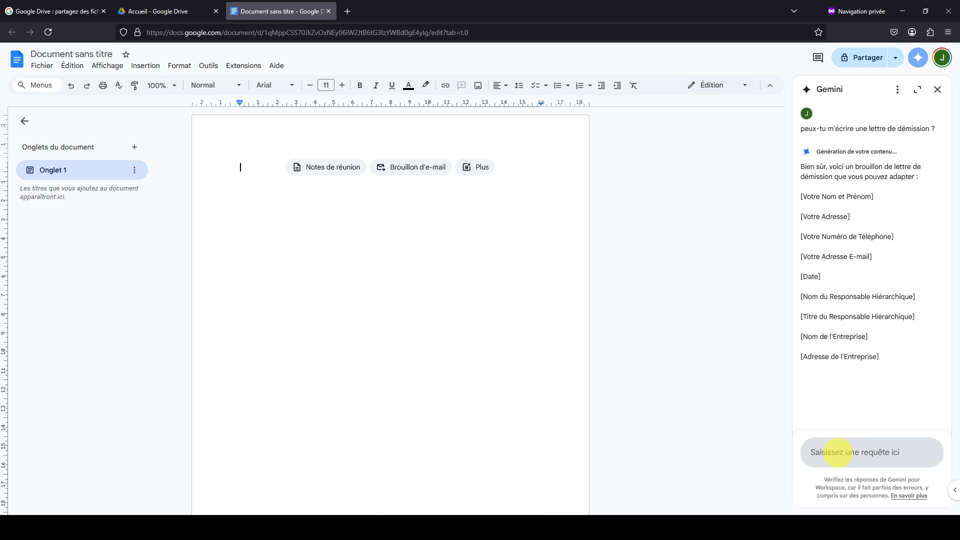
- Enlarge the Gemini view, expand the sources of the resignation letter draft and insert the draft into the document
scroll(856, 272, down, 1)
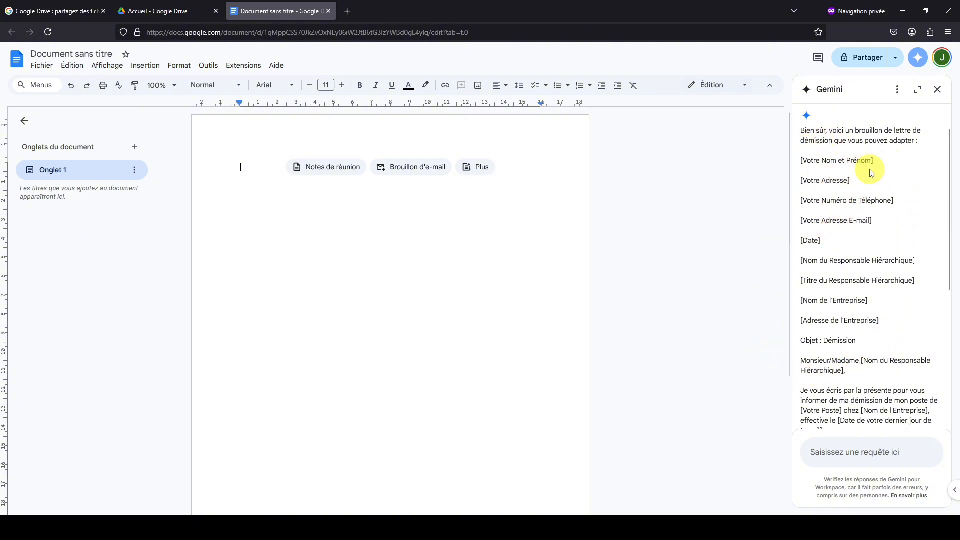
click(919, 93)
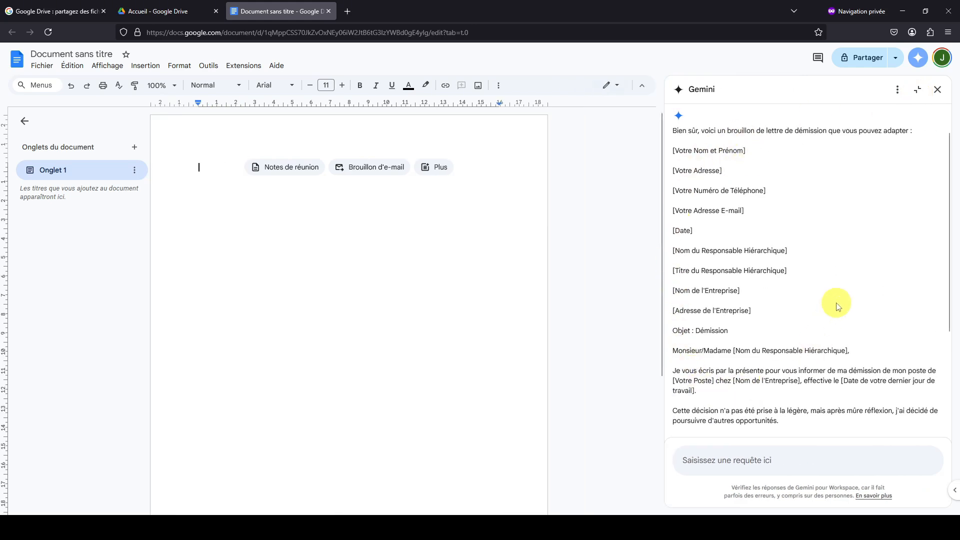
scroll(840, 307, down, 3)
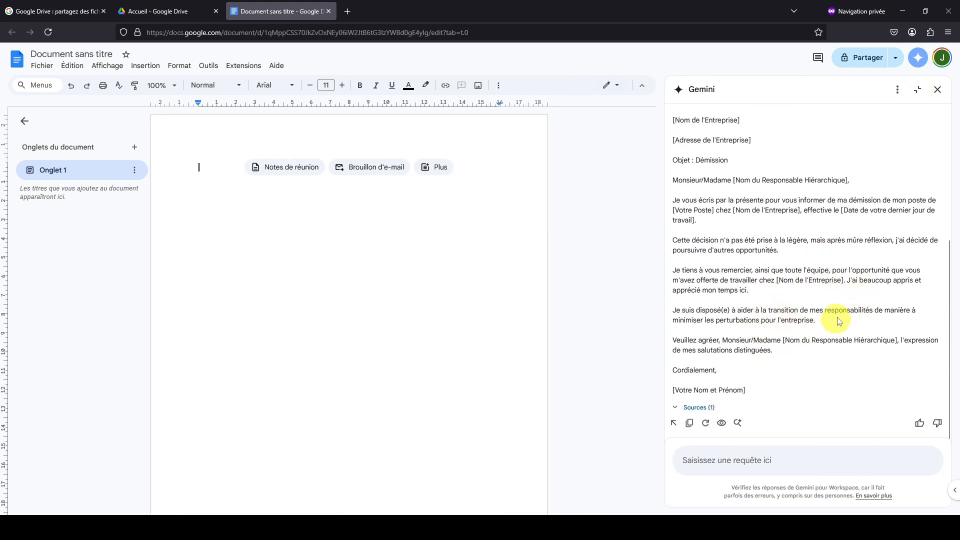
click(677, 410)
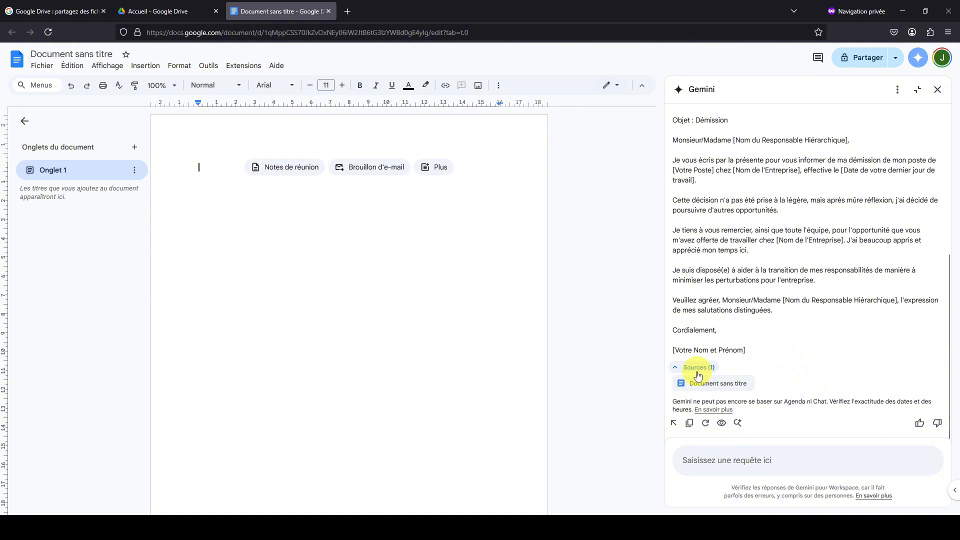
mouse_move(718, 392)
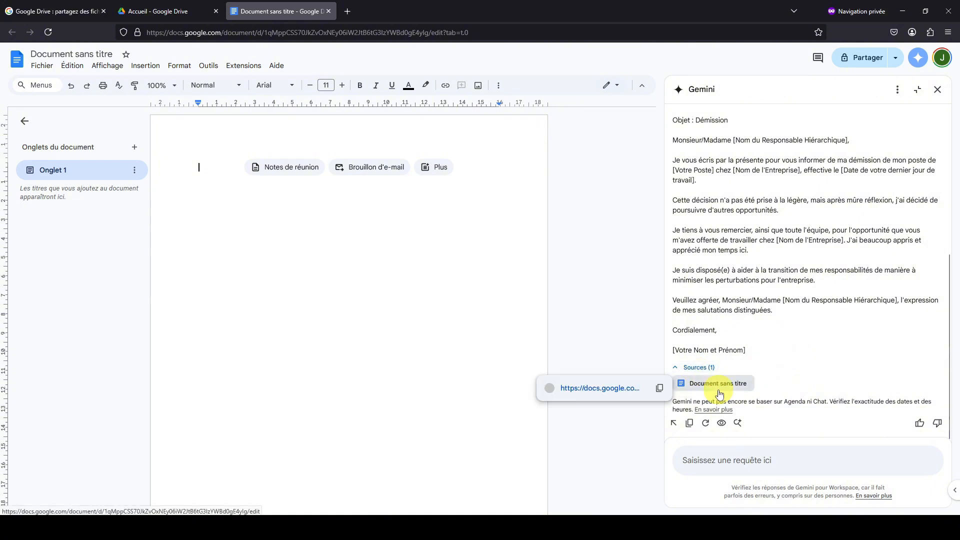
click(676, 423)
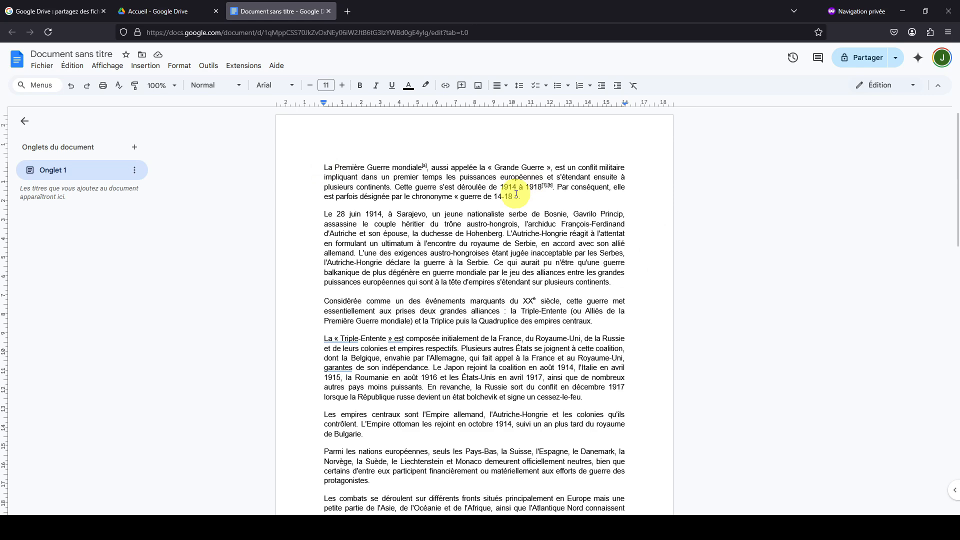
- Ask Gemini about the First World War text with the request "peux-tu me résumer le texte en moins de 10 lignes ?"
scroll(516, 194, down, 10)
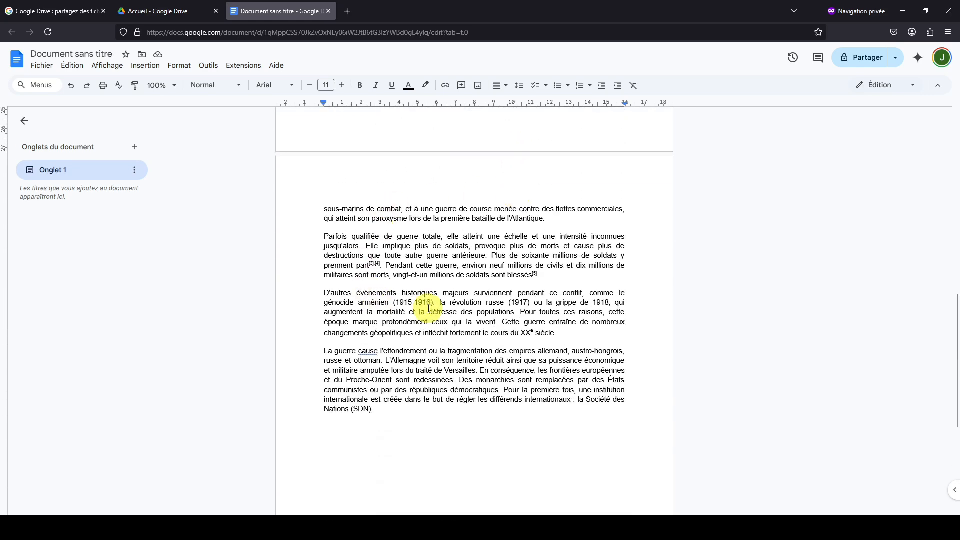
scroll(429, 309, up, 10)
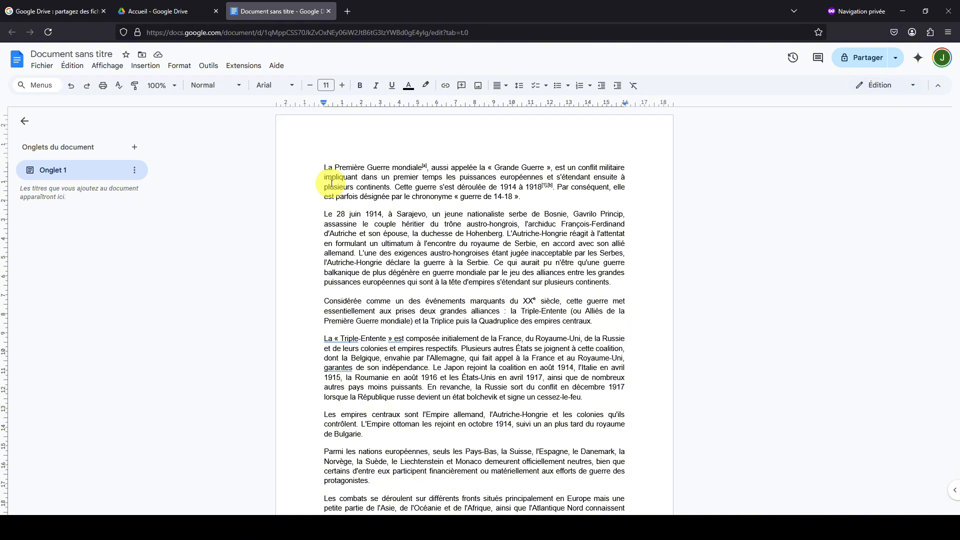
click(919, 58)
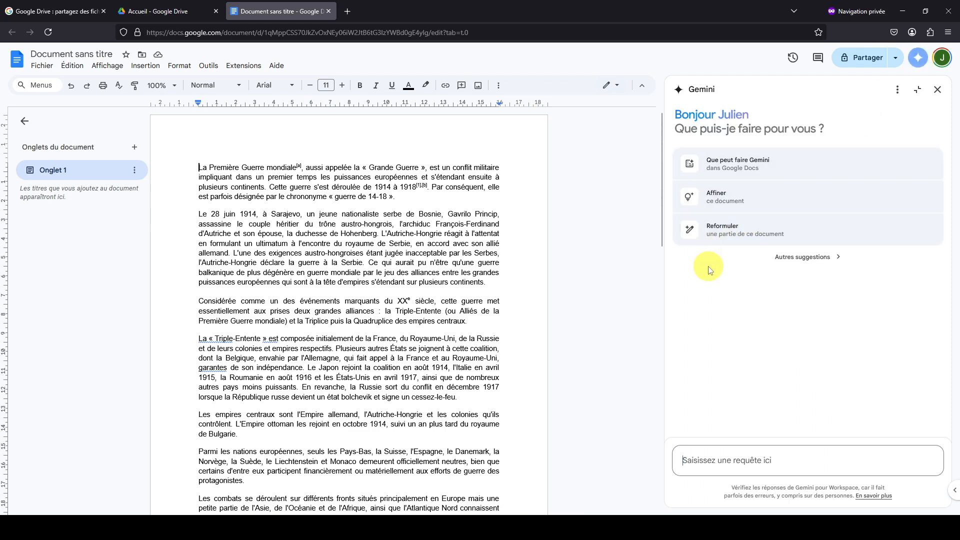
click(715, 462)
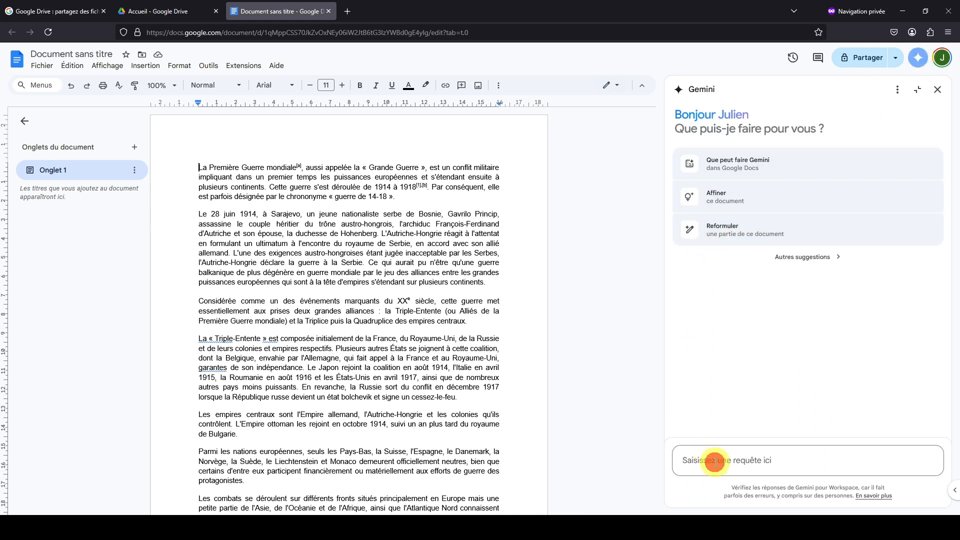
text(peux)
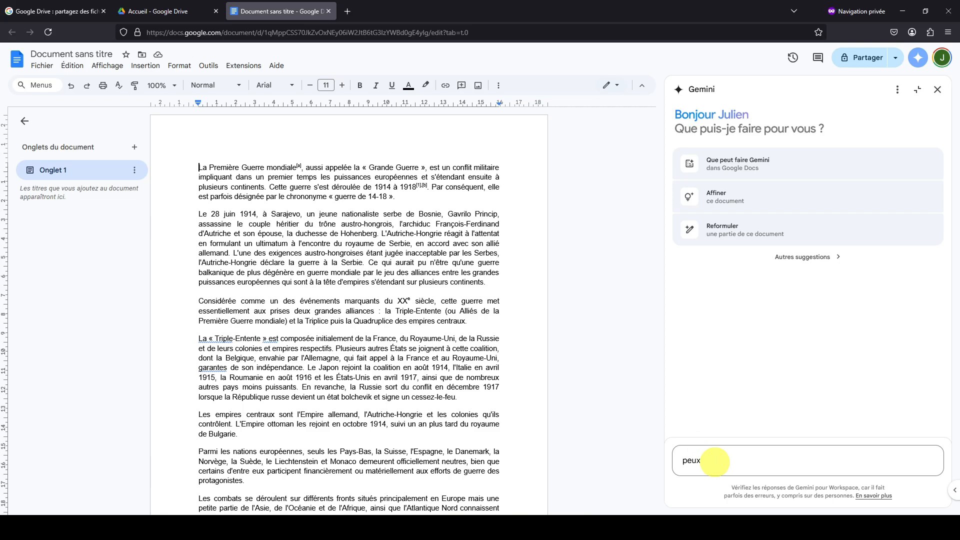
text(-tu me résumer le texte en moin)
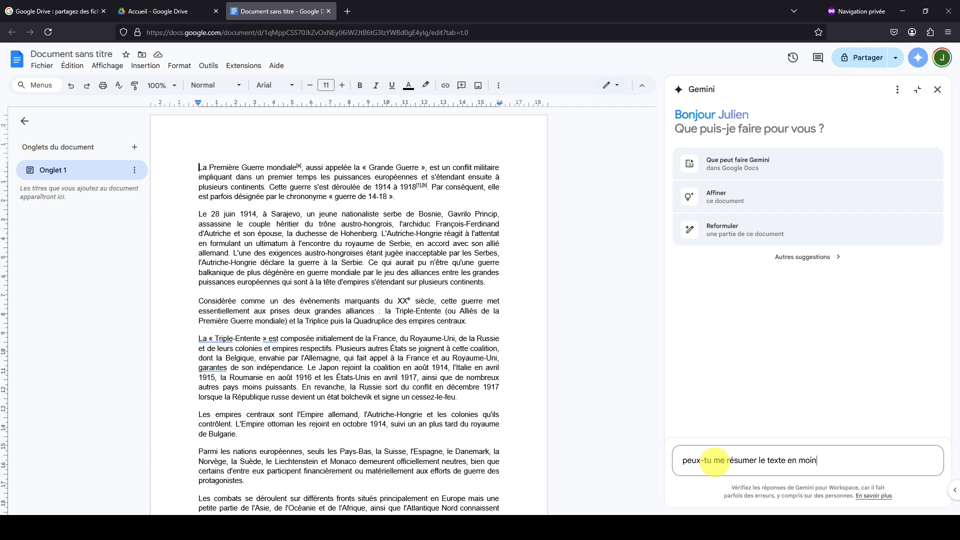
text(s de 10 lignes ?)
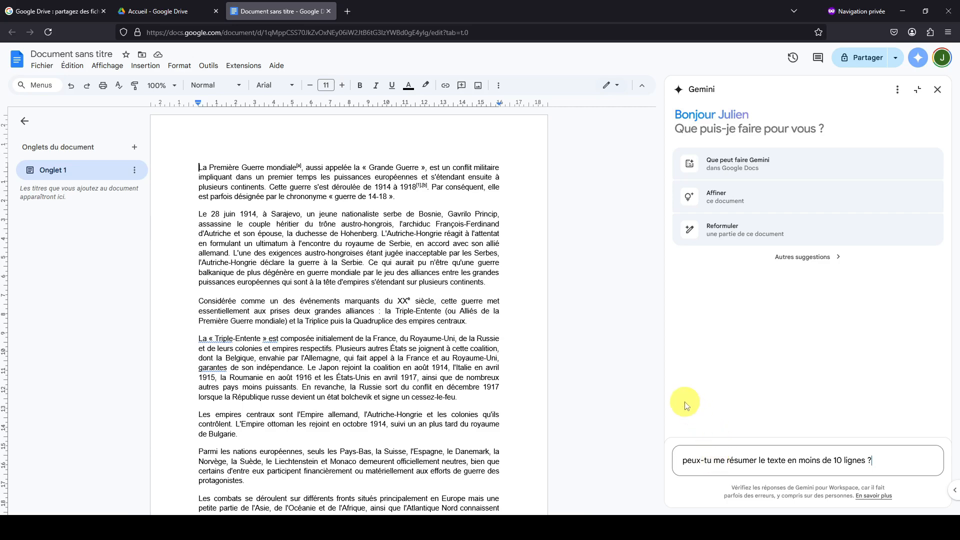
key(Return)
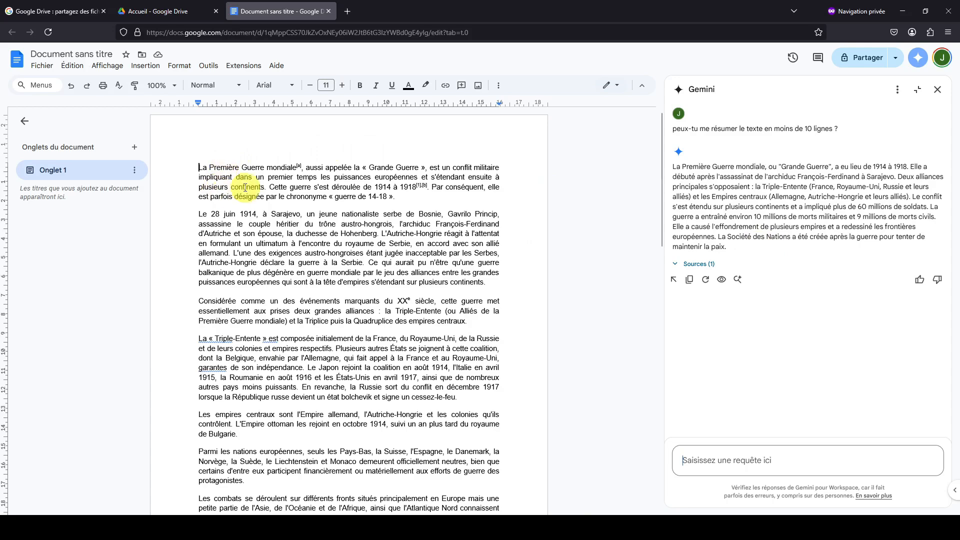
- Insert the generated summary on the empty line after the document's last paragraph and expand the summary's sources
scroll(204, 187, down, 15)
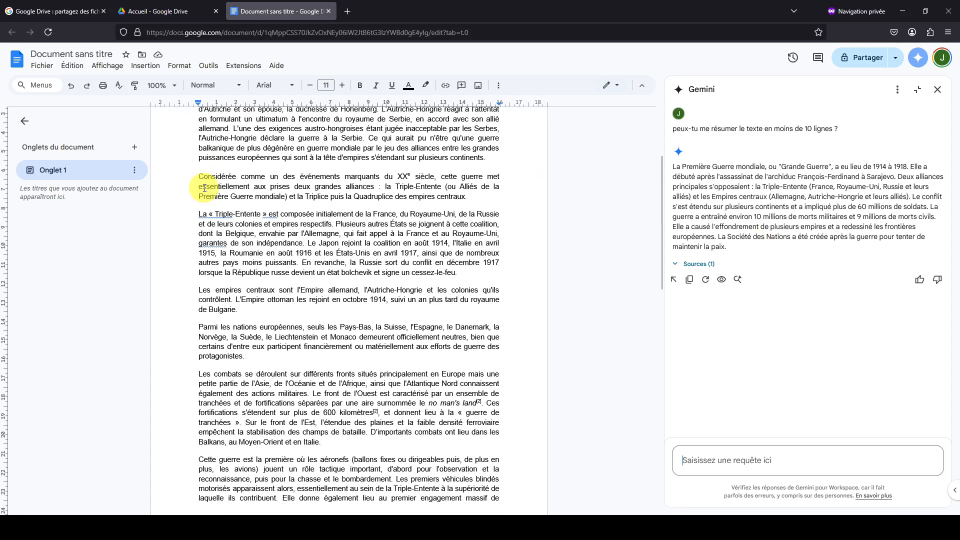
click(203, 202)
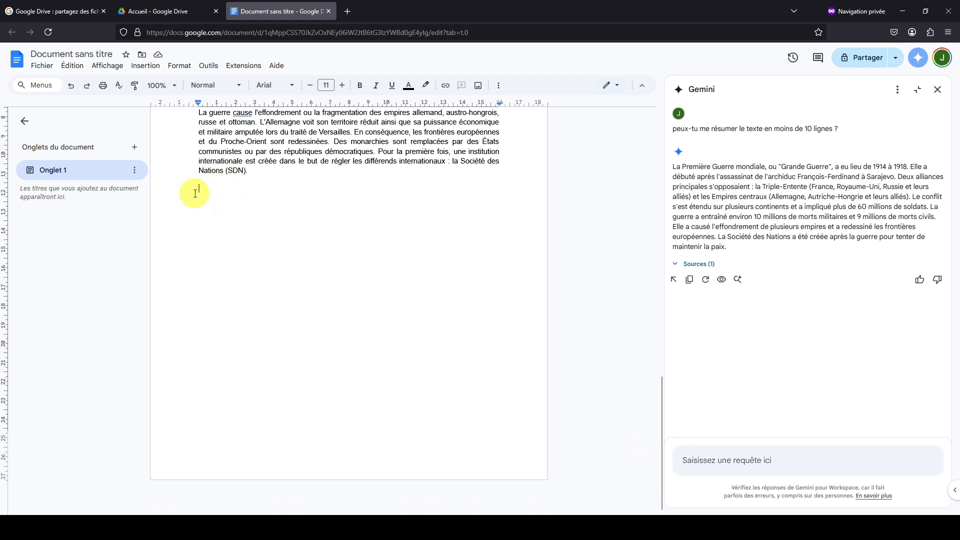
click(675, 280)
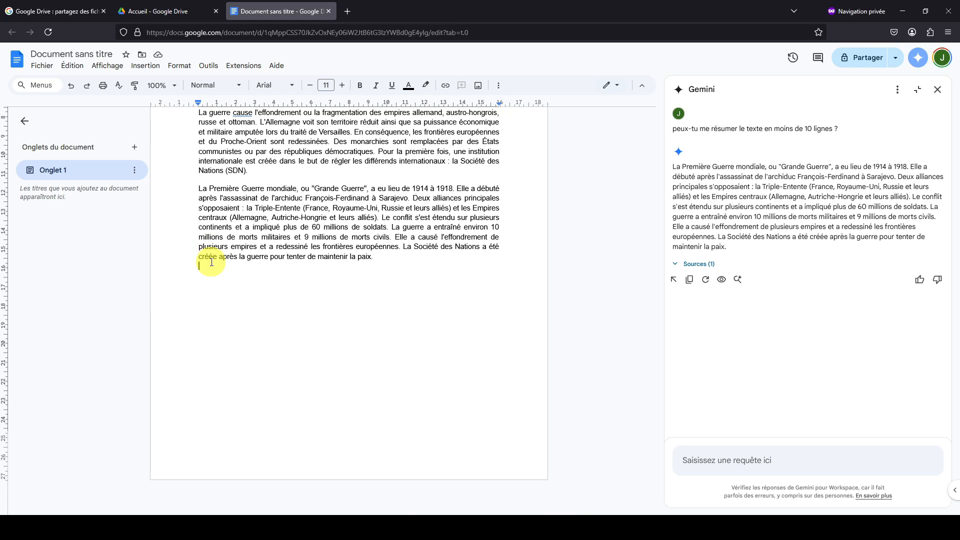
click(678, 269)
mouse_move(709, 281)
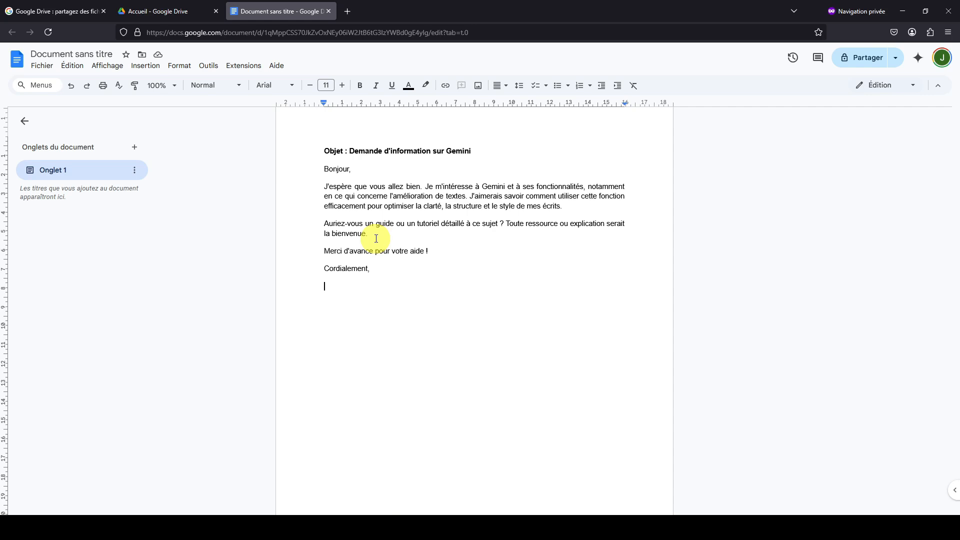
- Ask Gemini "peux-tu répondre clairement à cet émail ?" and insert its reply below the email in the document
click(918, 57)
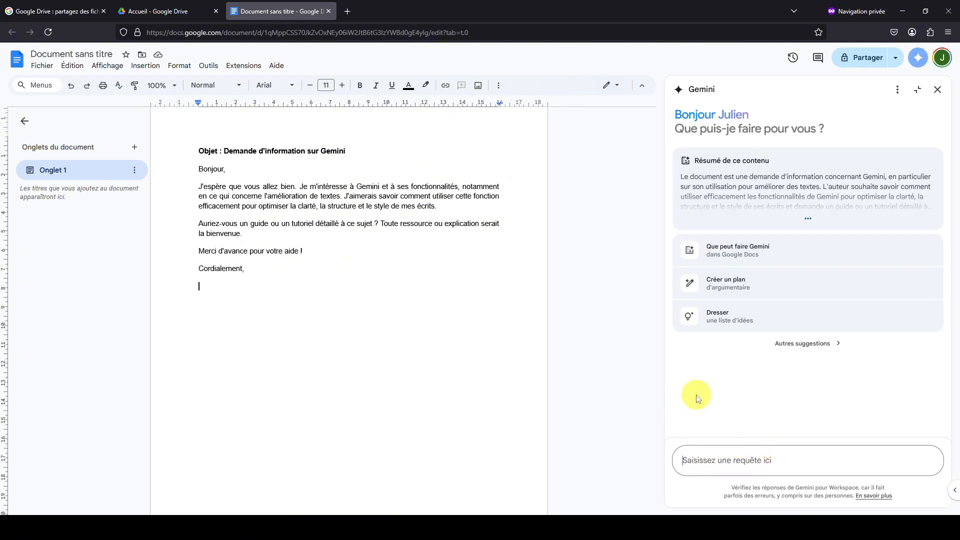
text(peux-tu répondre clairement)
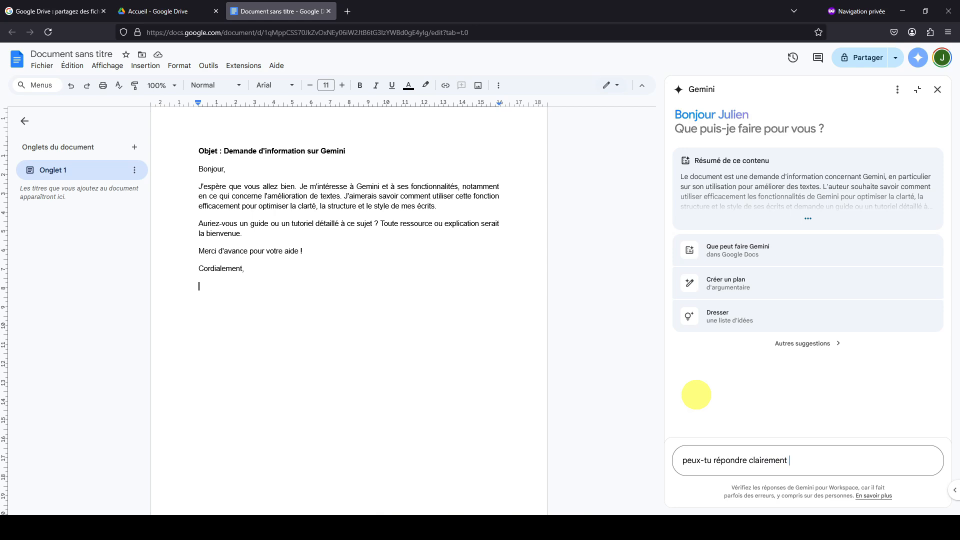
text( à cet émail ?)
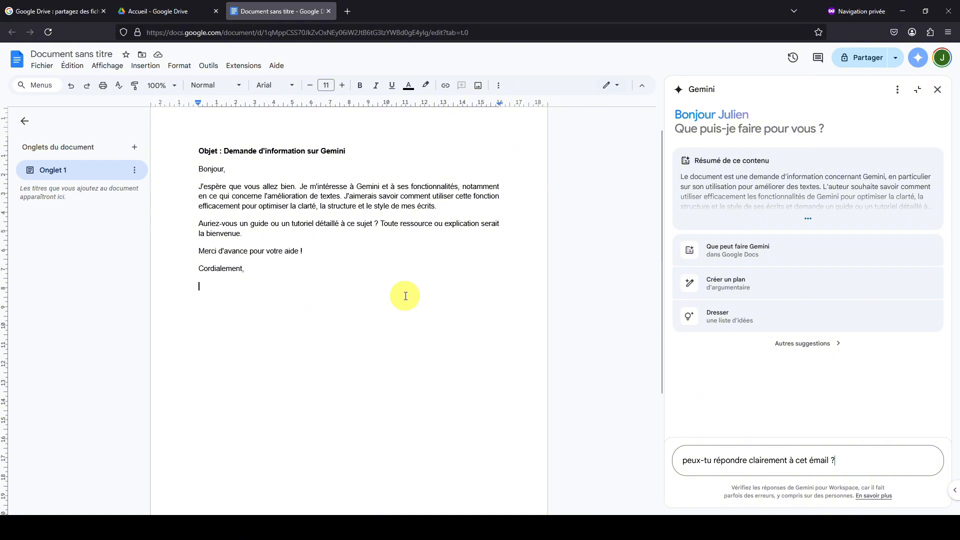
key(Return)
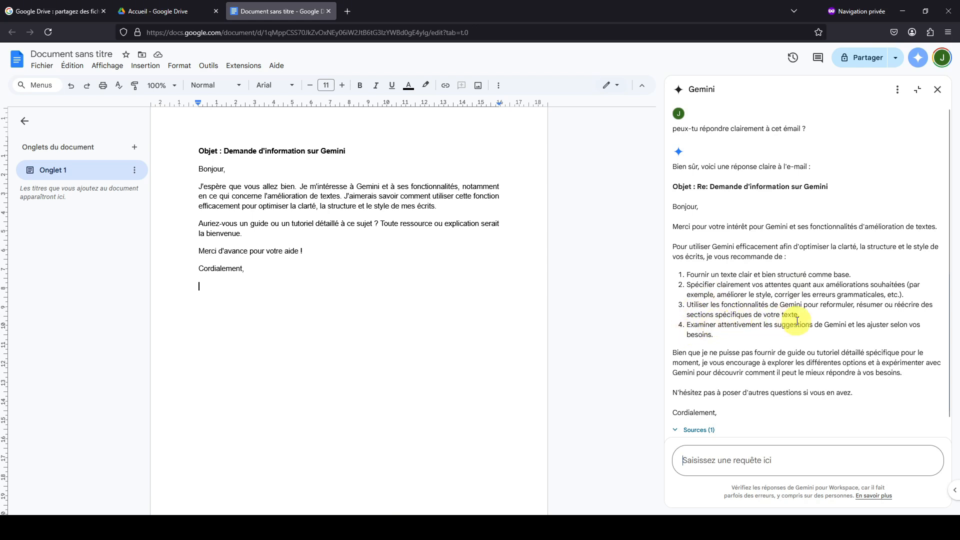
scroll(689, 319, down, 1)
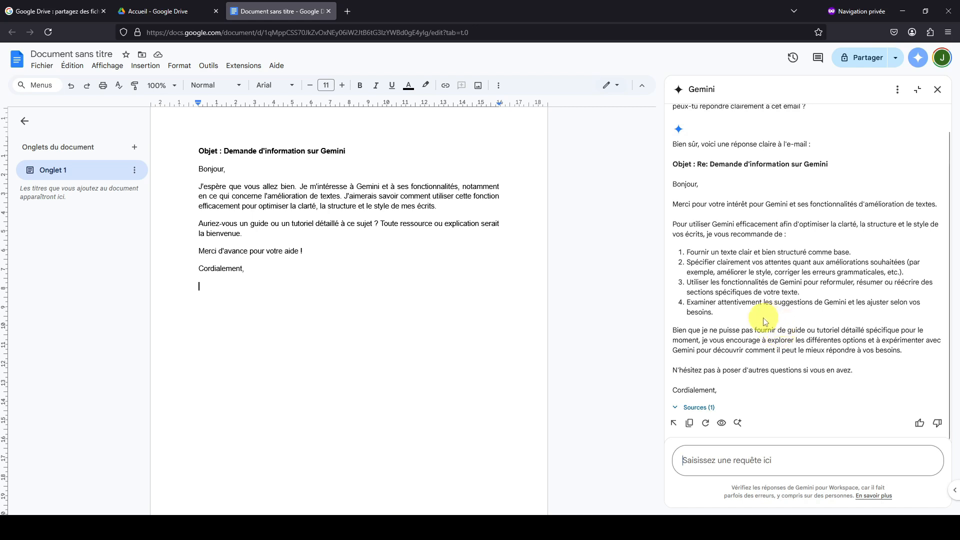
click(678, 426)
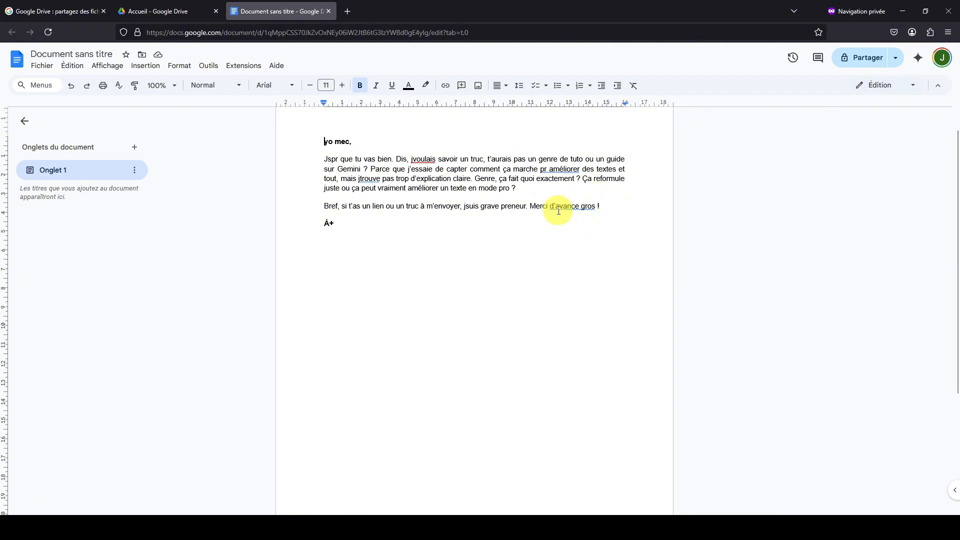
- Ask Gemini "peux-tu reformuler le texte dans un langage soutenu ?" for the informal message and enlarge the Gemini view
click(918, 58)
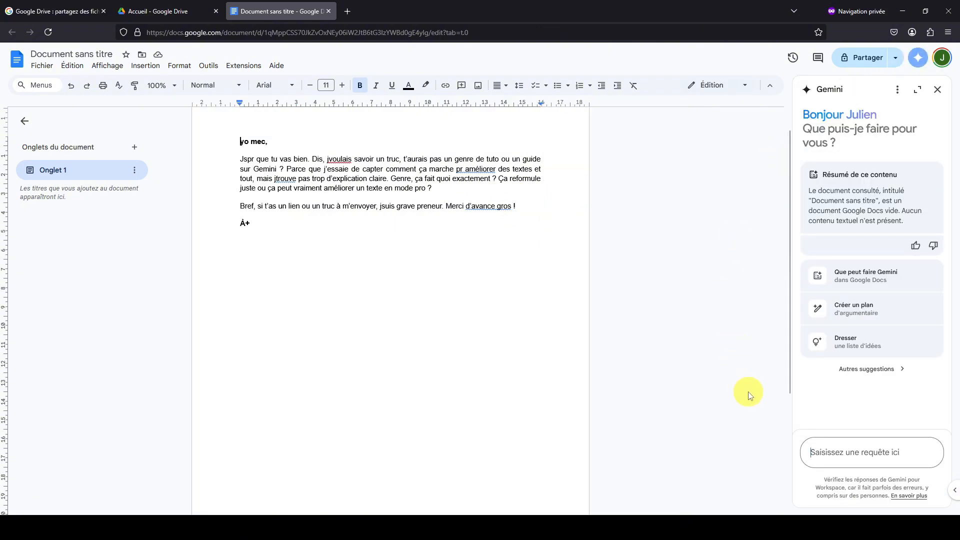
text(p)
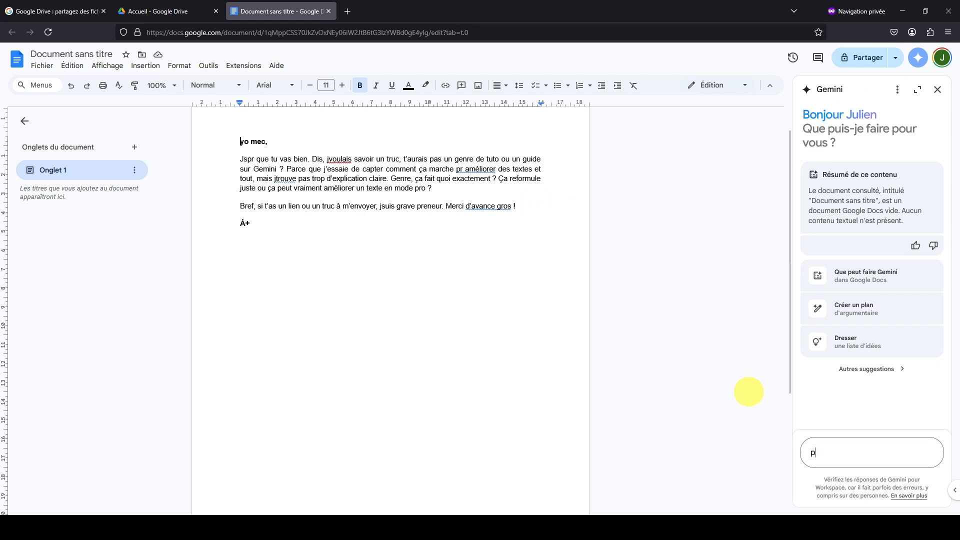
text(eux-tu r)
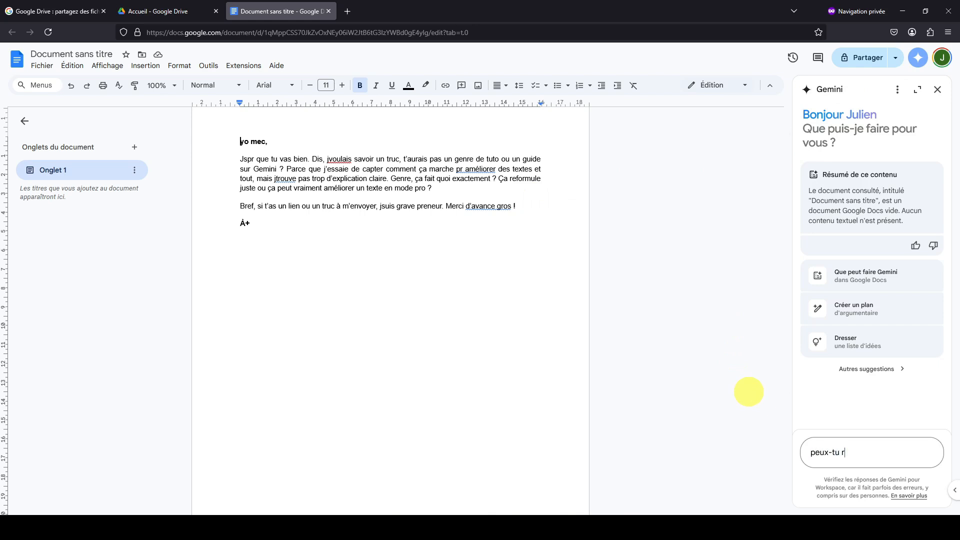
text(eformuler le texte dans un langage)
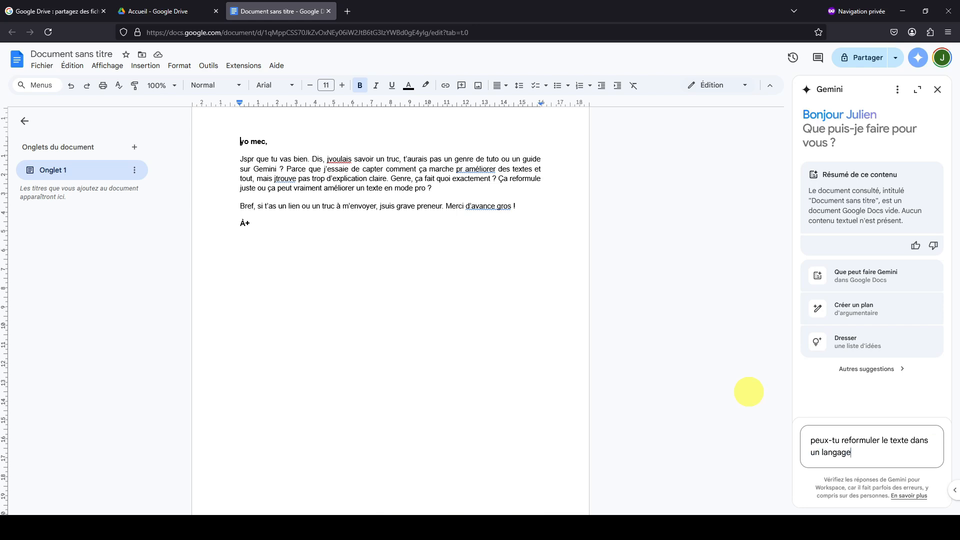
text( soutenu ?)
key(Return)
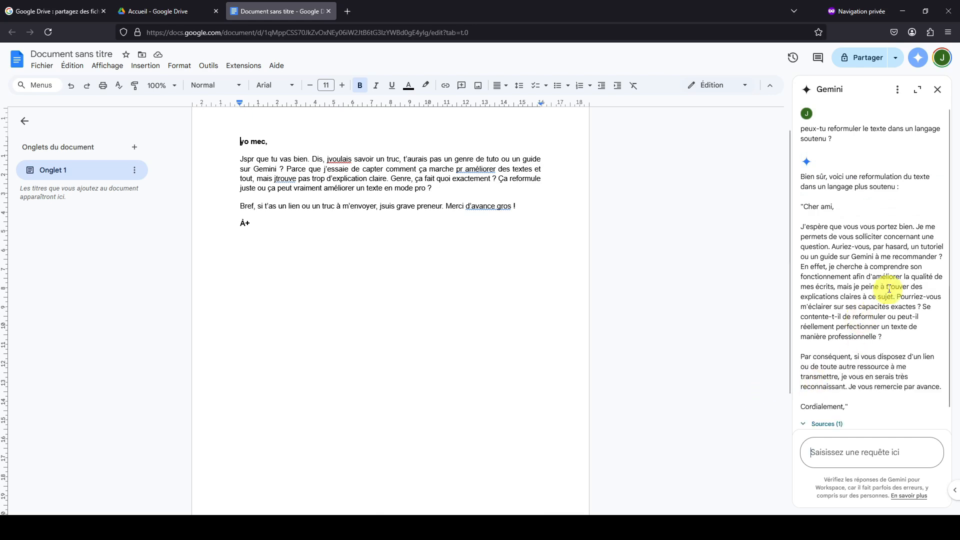
click(917, 93)
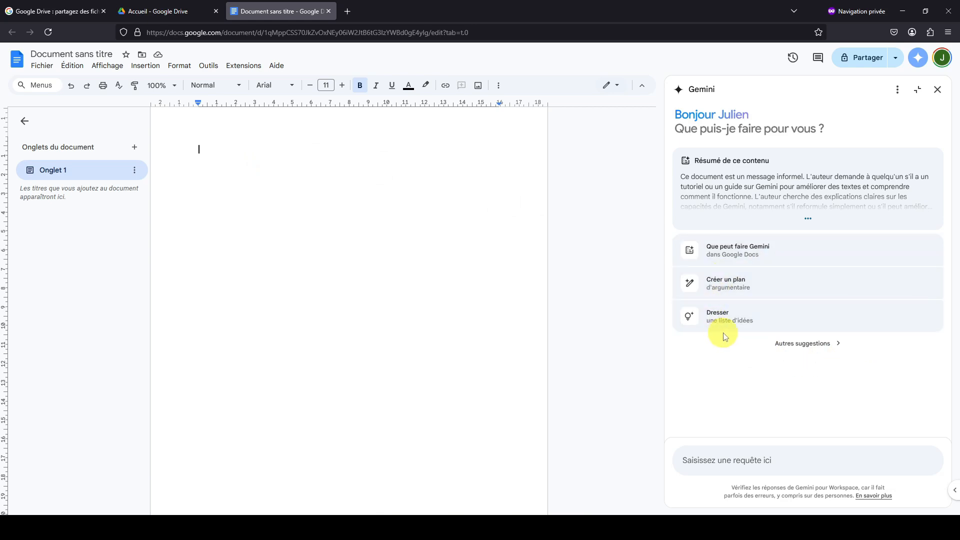
- Use Gemini's idea-list suggestion to submit the request "Dresse une liste d'idées pour des vidéos sur l'utilisation de gemini"
click(776, 321)
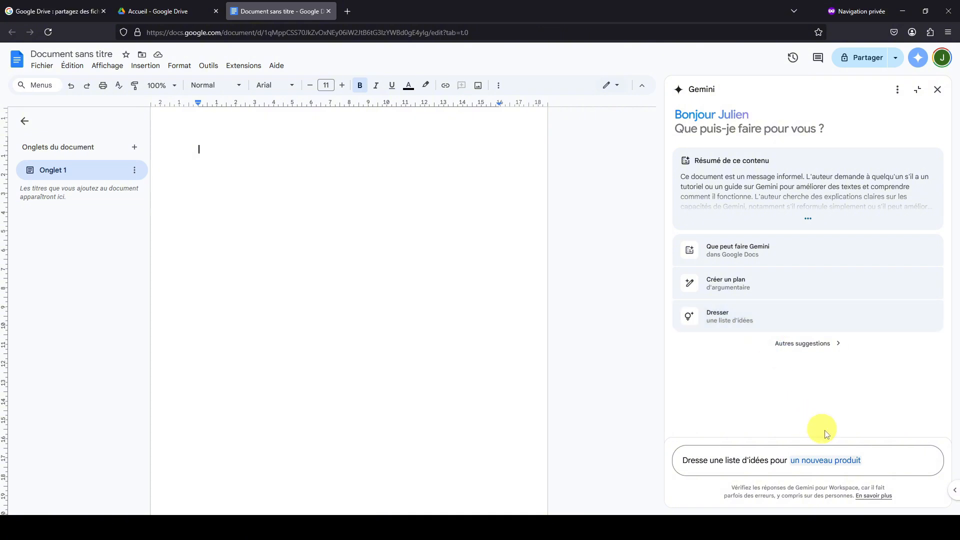
drag(870, 459, 791, 458)
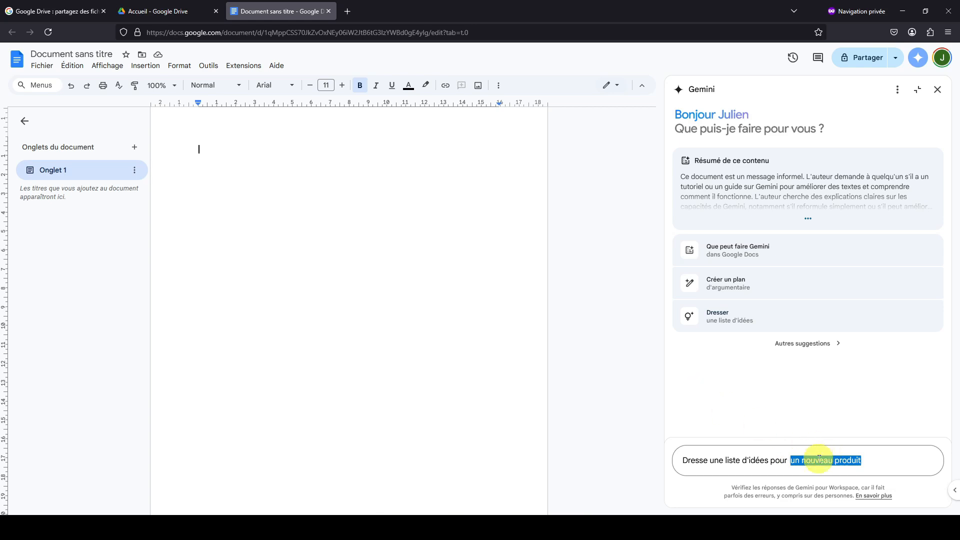
click(819, 458)
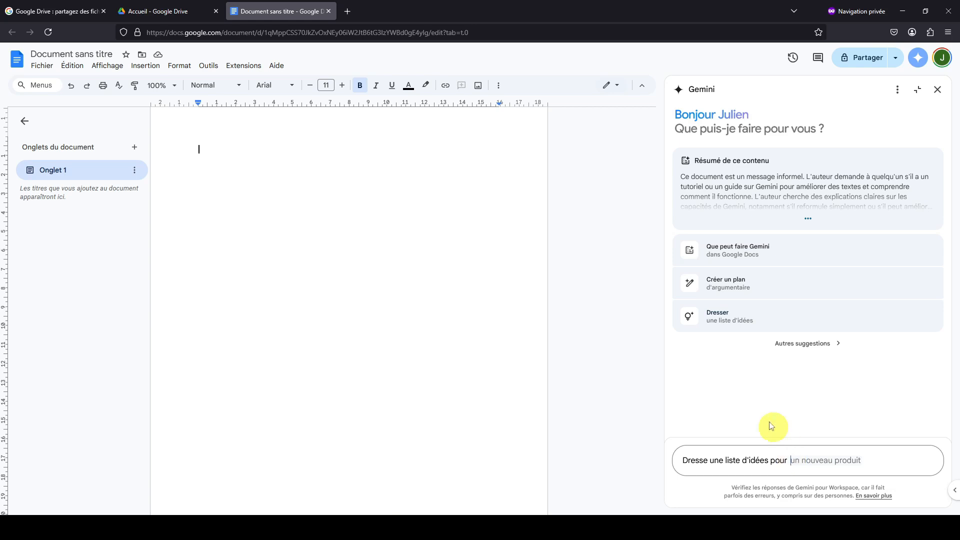
text(des vidéos)
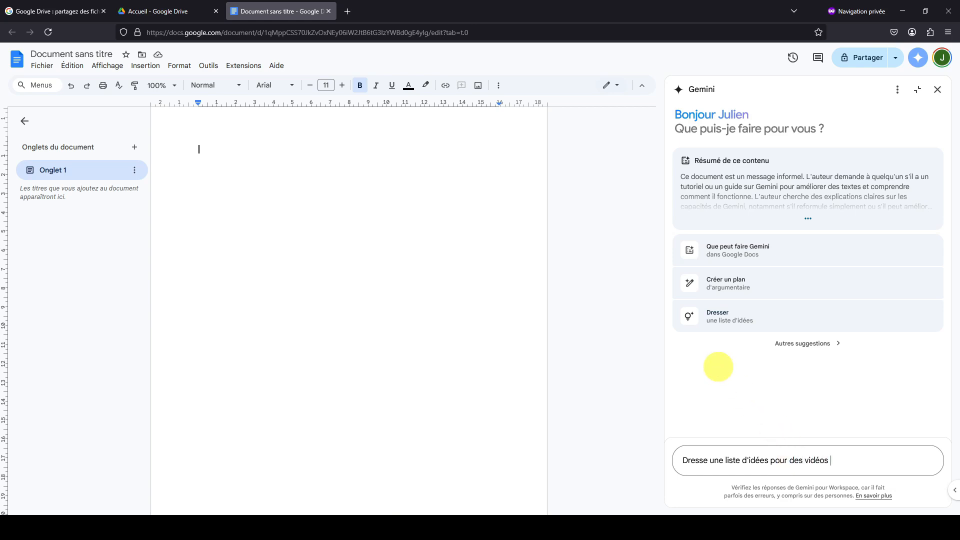
text( sur l'utilisation de gemini)
key(Return)
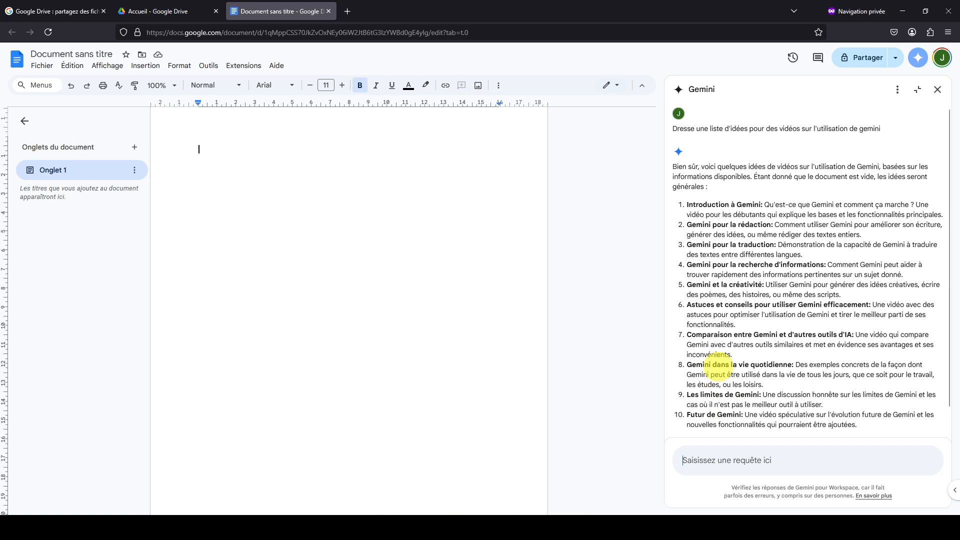
- Ask Gemini the follow-up request "peux-tu me faire un sommaire minuté d'une vidéo"
click(725, 459)
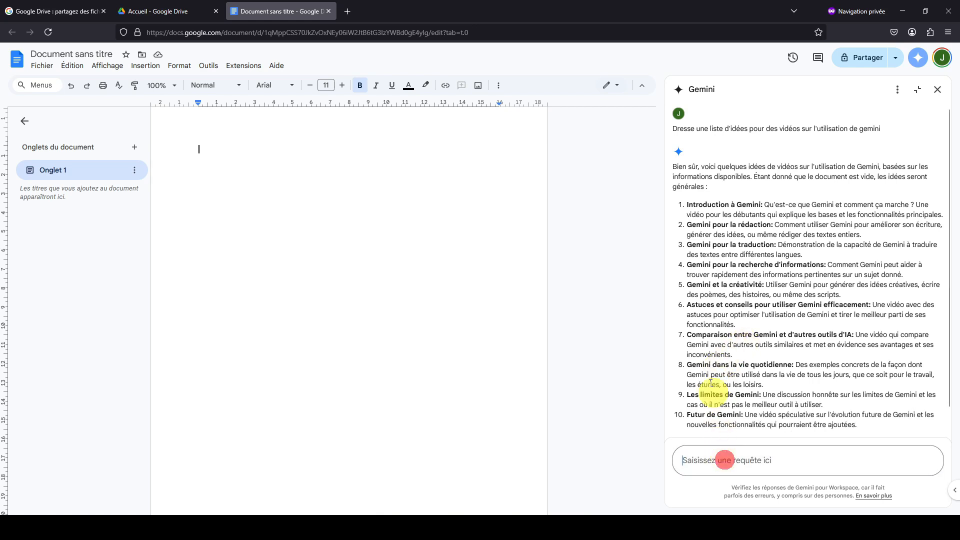
text(peux)
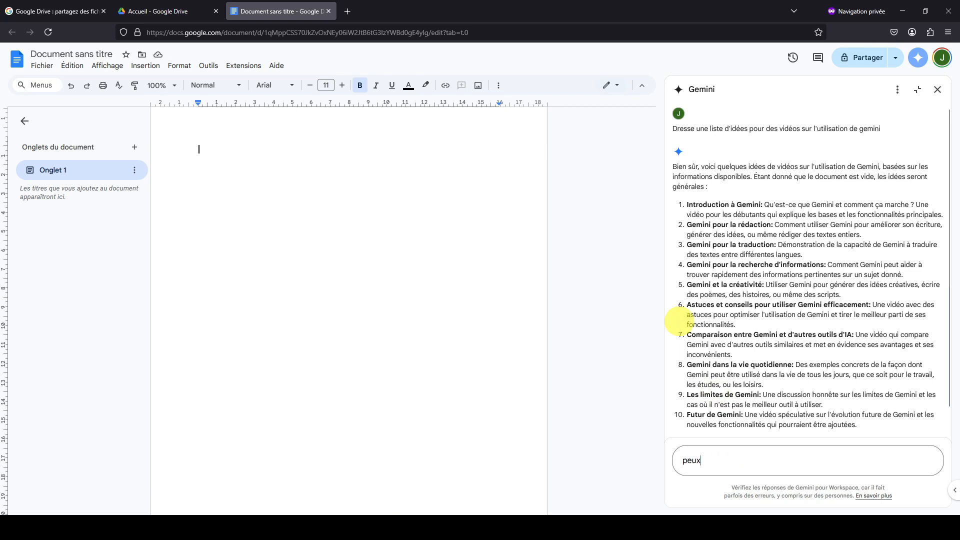
text(-tu me f)
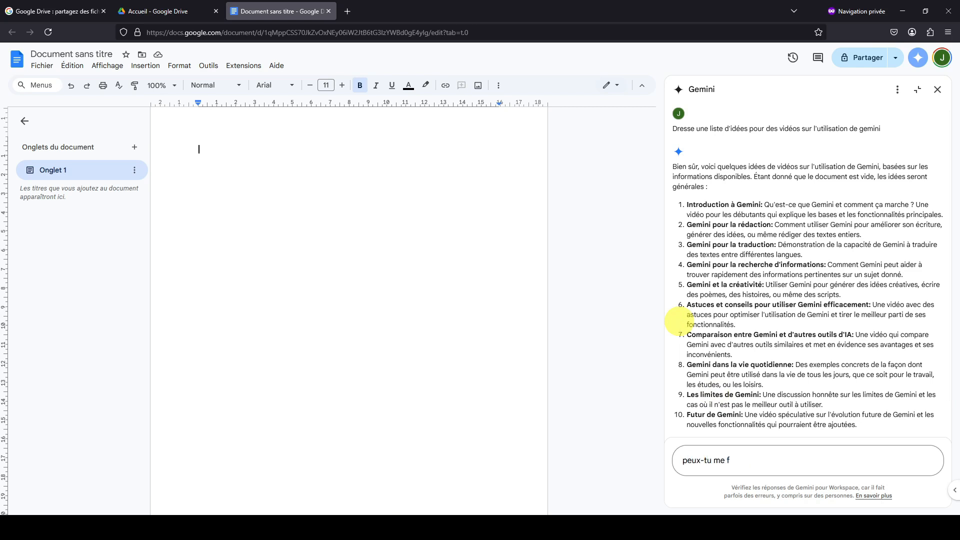
text(aire un sommaire minuté d'une v)
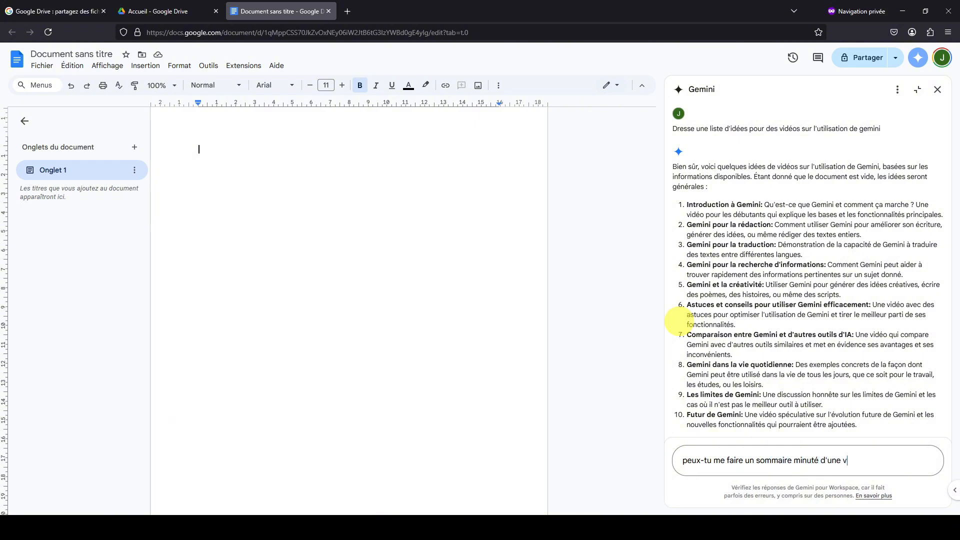
text(idéo)
key(Return)
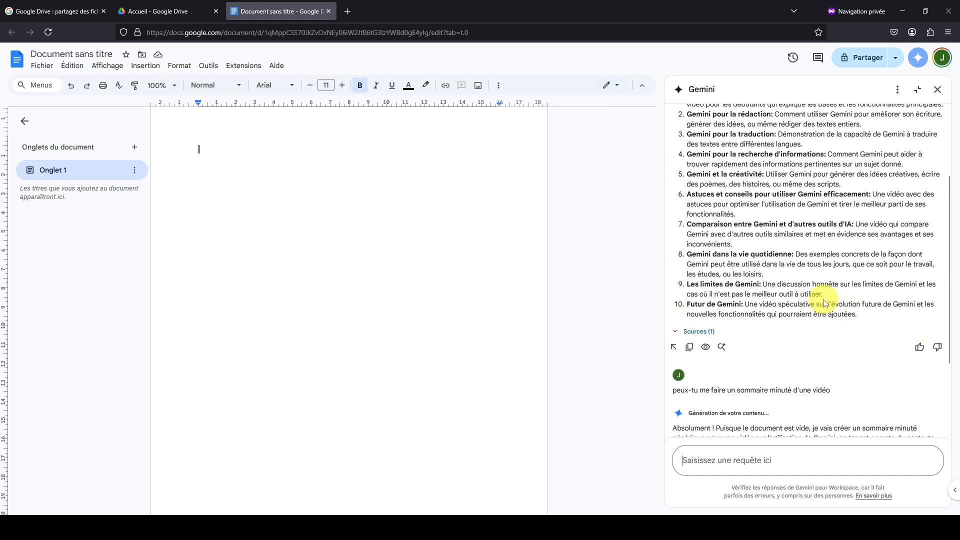
- Insert Gemini's complete timed video outline into the empty document, close Gemini and look through the inserted text
scroll(820, 302, down, 3)
scroll(824, 313, down, 2)
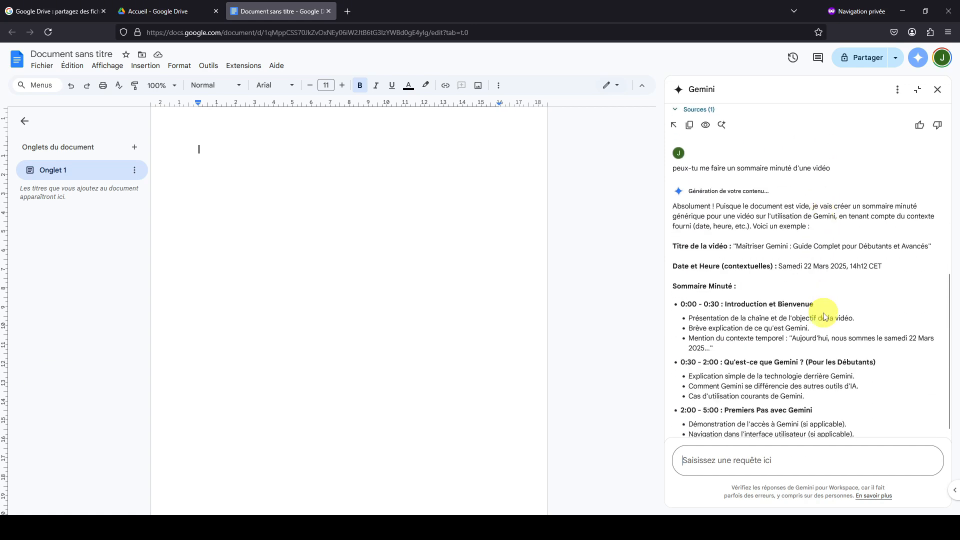
scroll(824, 315, down, 3)
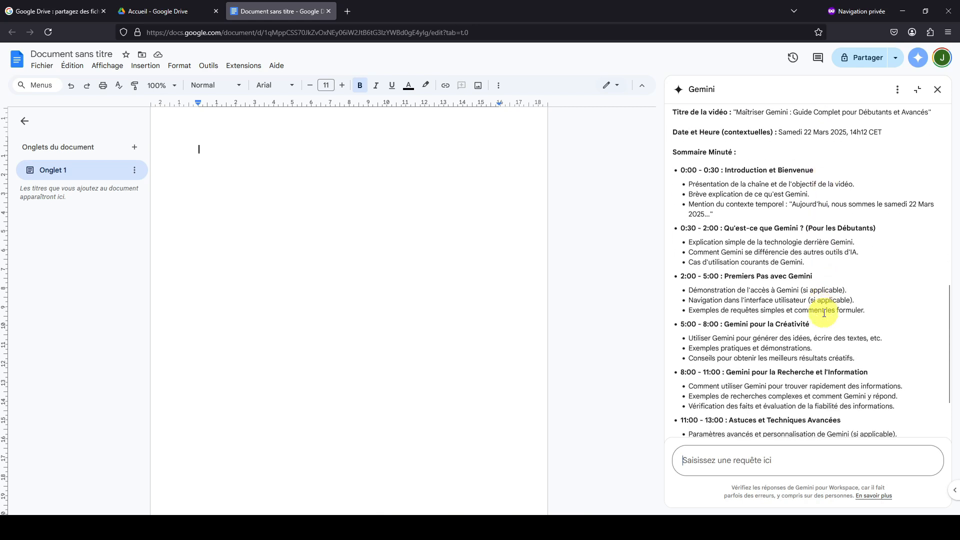
scroll(823, 313, down, 3)
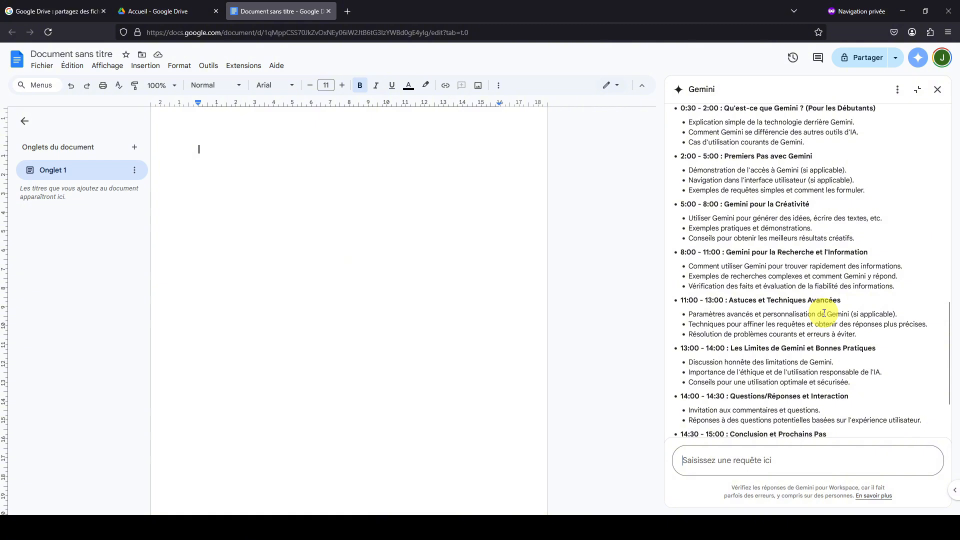
scroll(824, 313, down, 3)
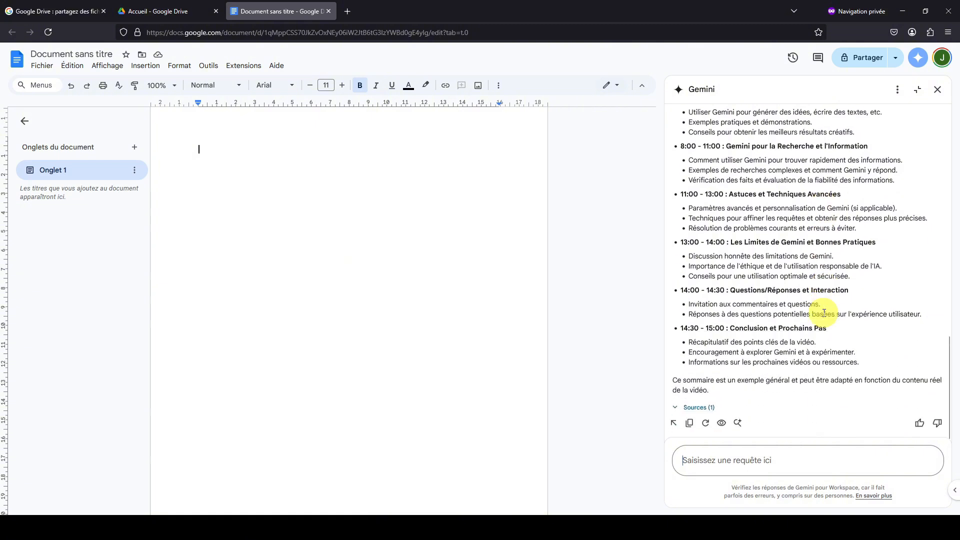
click(678, 425)
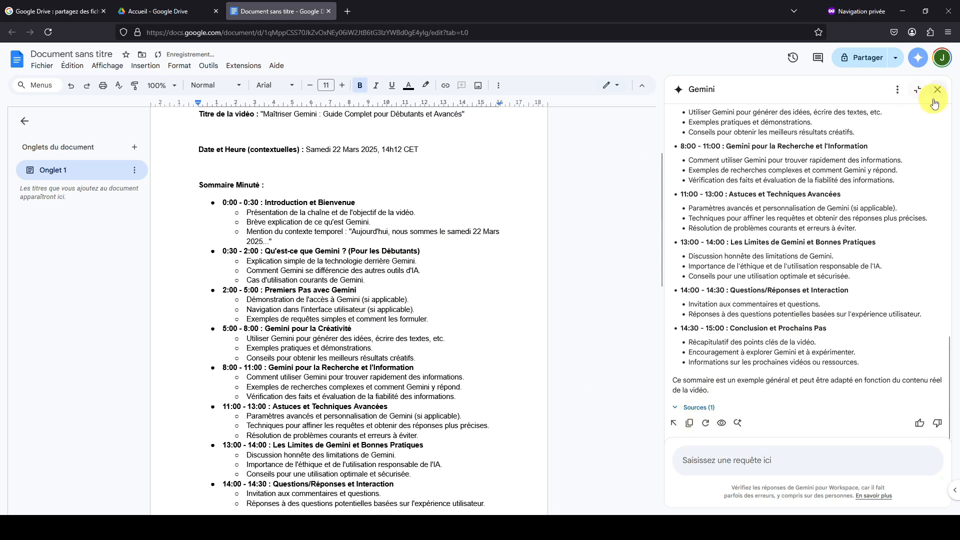
click(937, 90)
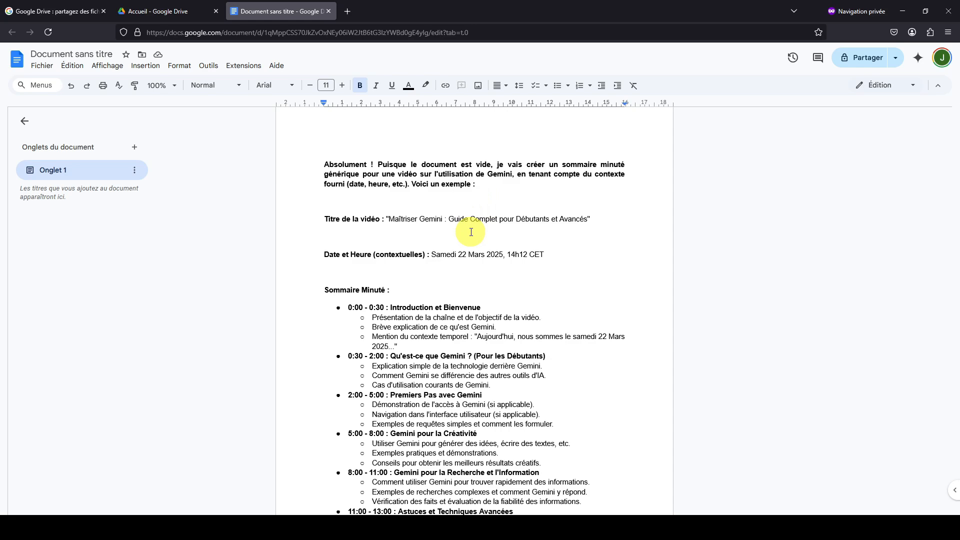
scroll(471, 232, down, 10)
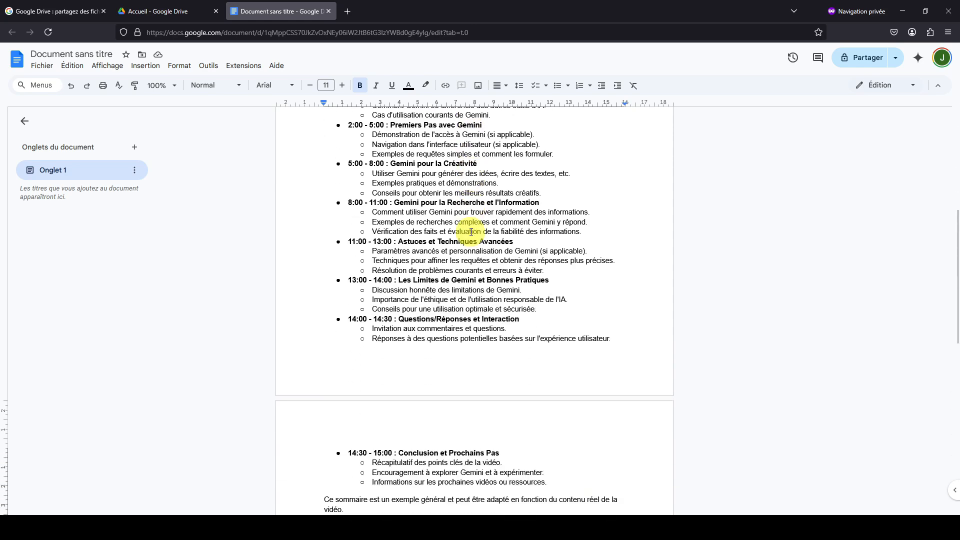
scroll(471, 232, down, 2)
scroll(471, 232, up, 4)
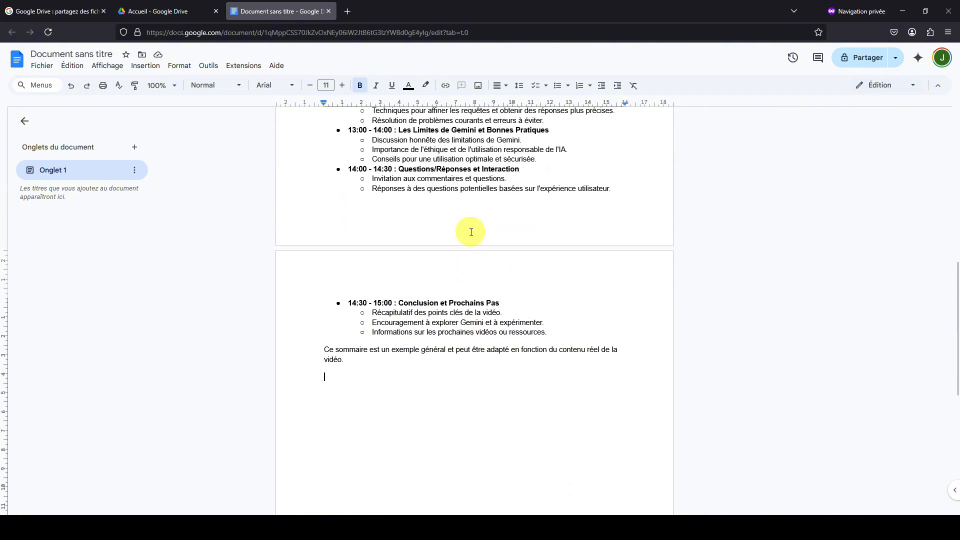